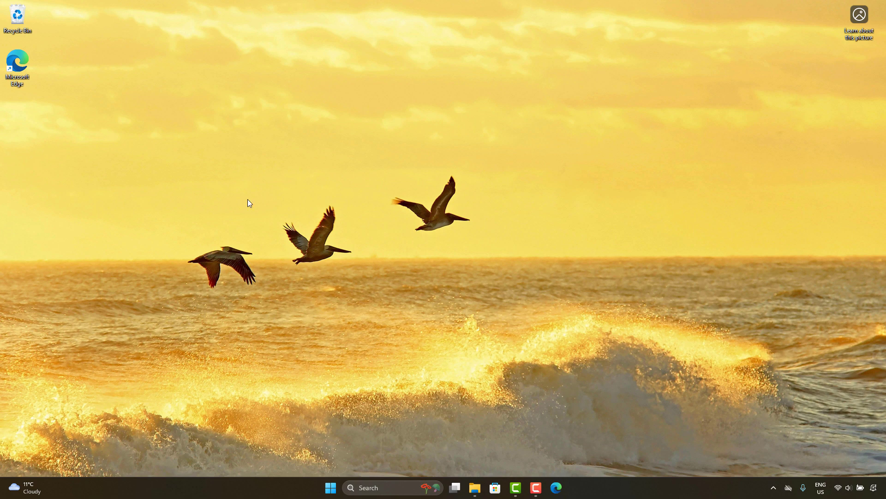
# Launch Edge from the desktop and scroll through the MSN news feed on the new tab page
pyautogui.doubleClick(24, 65)
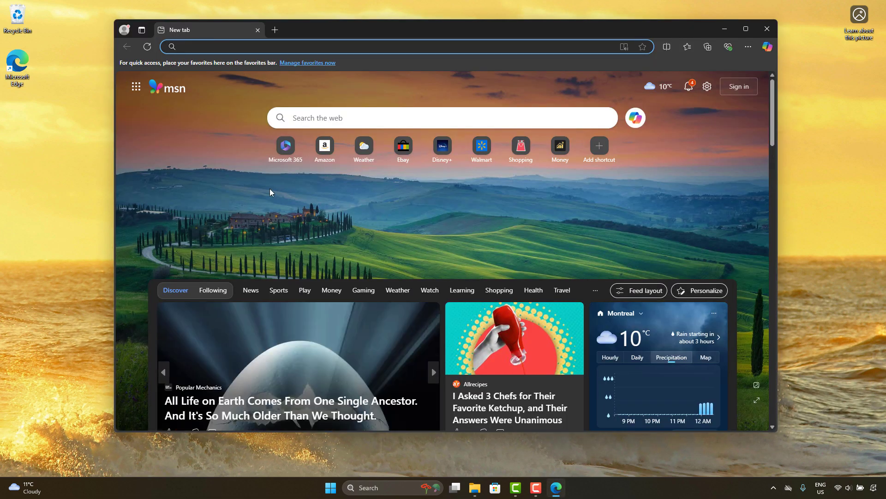
pyautogui.scroll(-5, 173, 170)
pyautogui.scroll(-6, 166, 174)
pyautogui.scroll(-1, 163, 172)
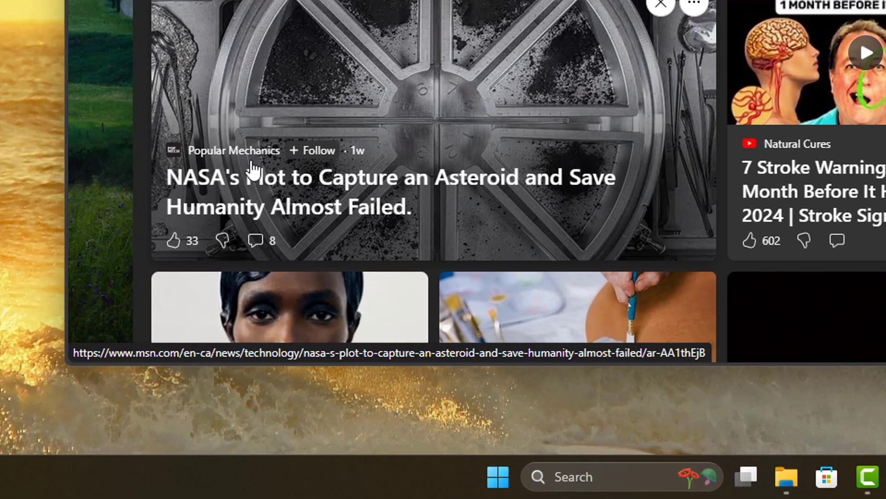
pyautogui.scroll(10, 253, 171)
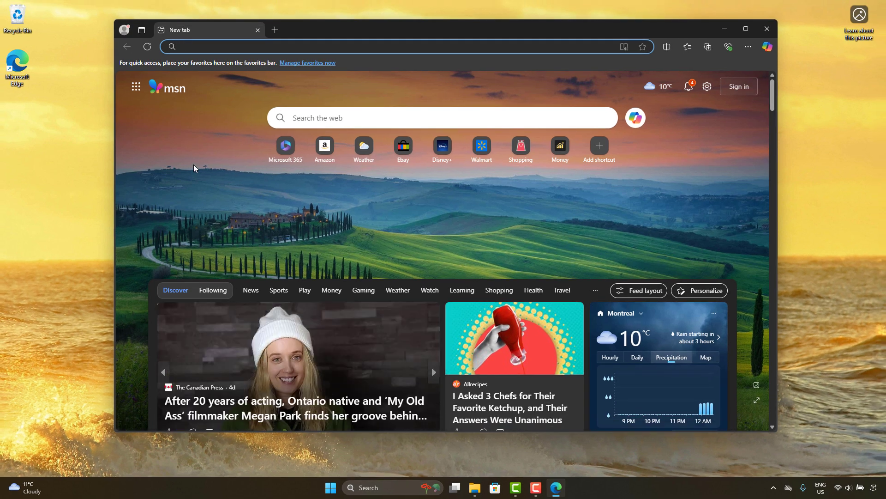
pyautogui.click(194, 165)
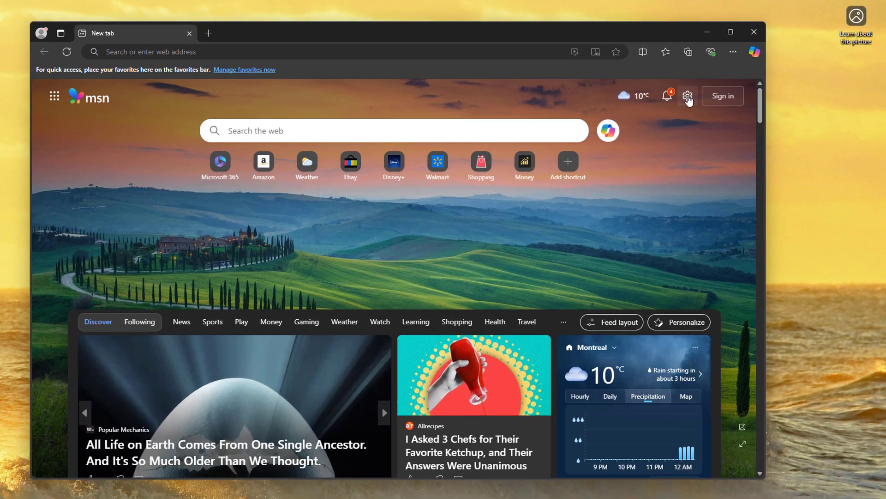
# Switch off Show promoted links and Show feed in the new tab Page settings, then close the panel
pyautogui.click(707, 87)
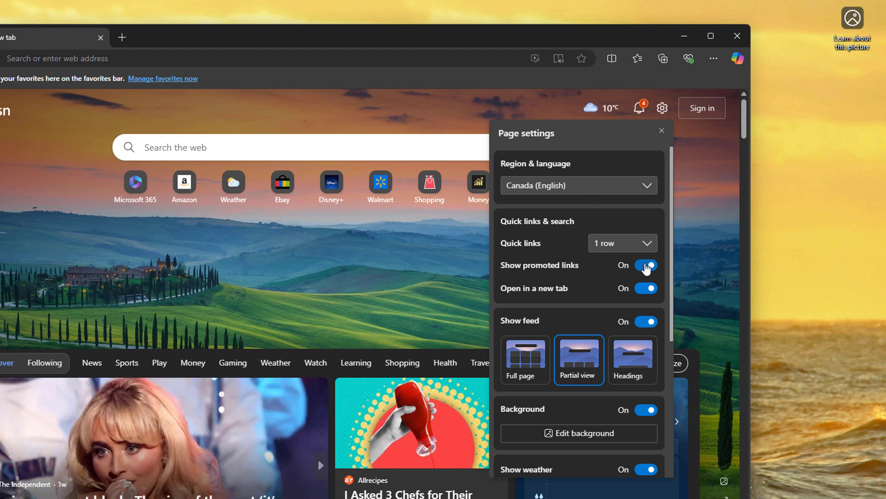
pyautogui.click(646, 266)
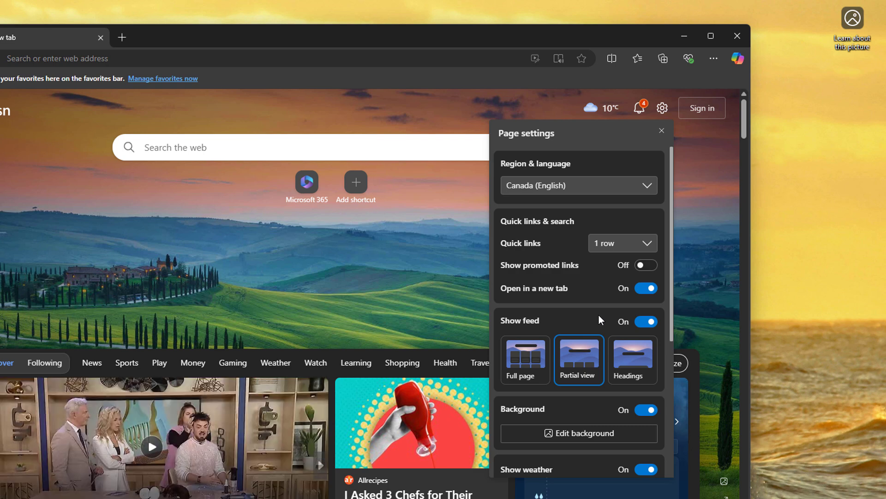
pyautogui.click(646, 321)
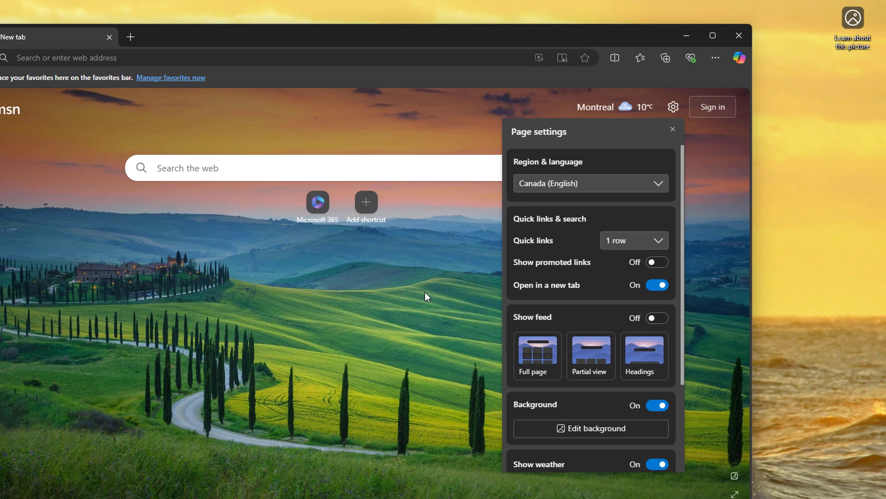
pyautogui.click(415, 294)
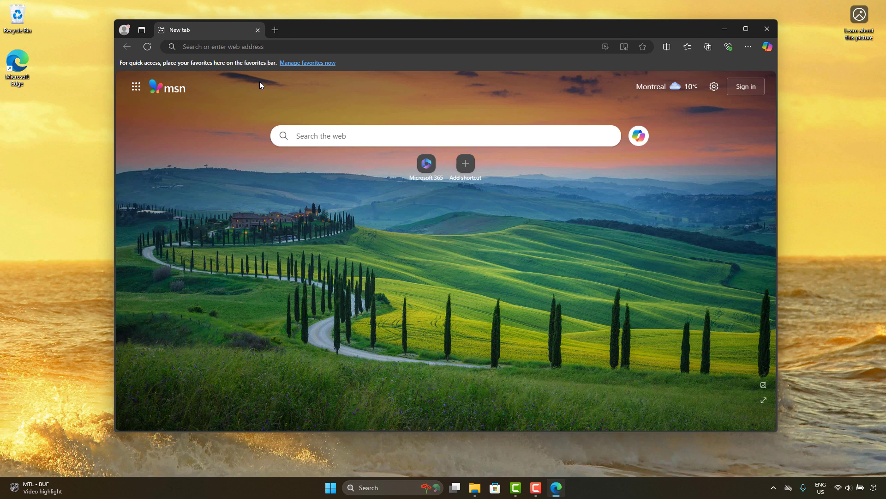
# Close Edge, relaunch it from the desktop, and go to Settings via the Settings and more menu
pyautogui.click(258, 31)
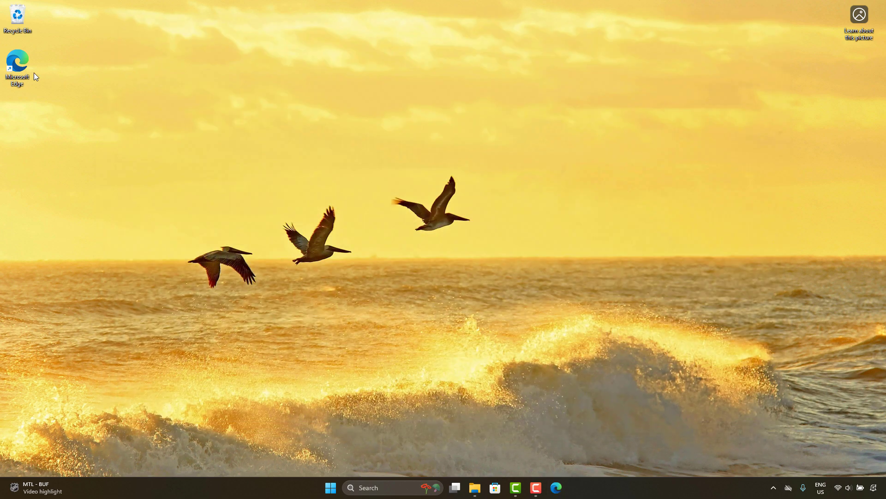
pyautogui.doubleClick(18, 66)
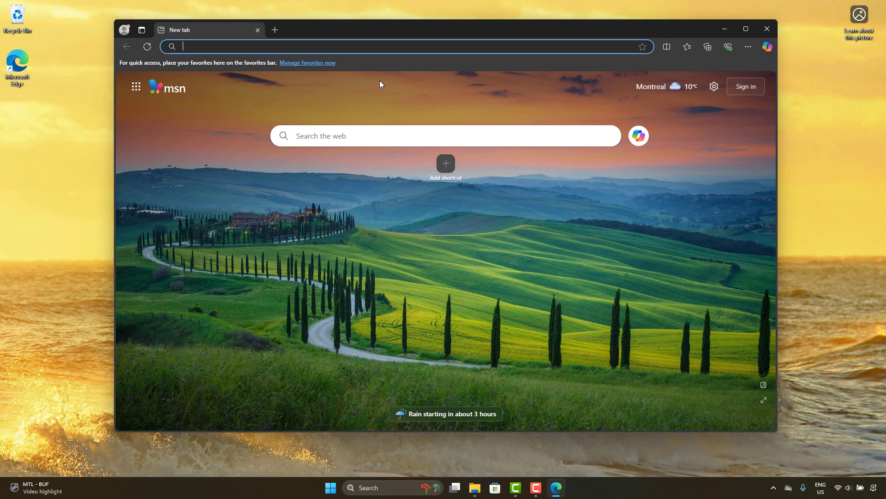
pyautogui.click(741, 48)
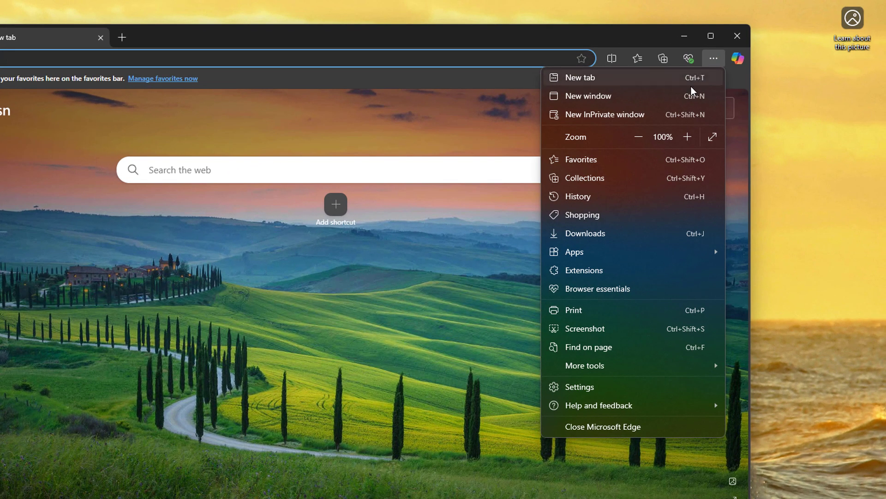
pyautogui.click(634, 391)
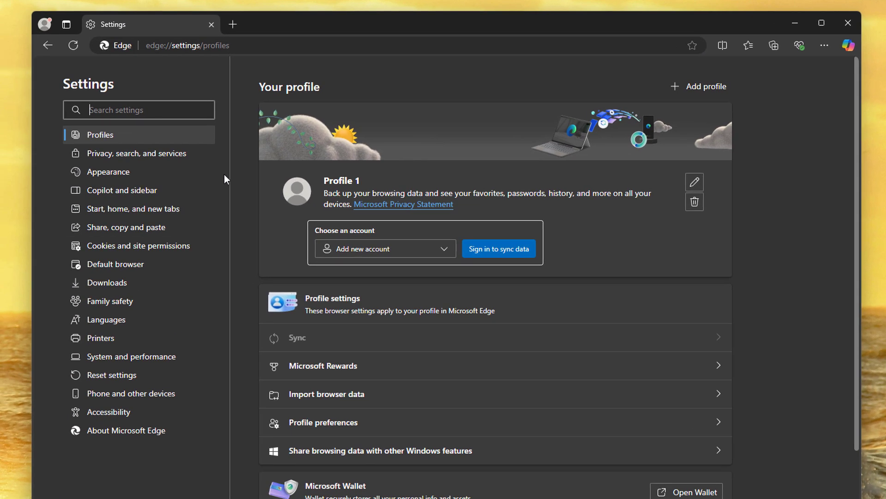
pyautogui.click(181, 212)
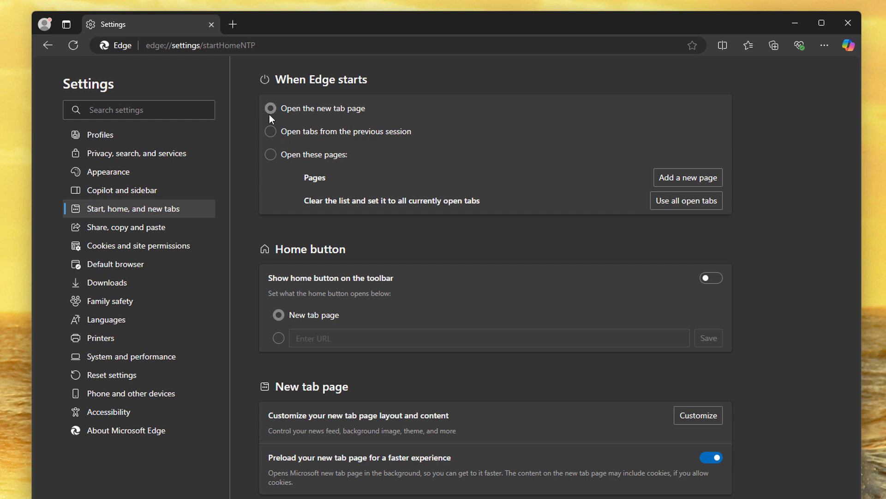
pyautogui.click(271, 155)
pyautogui.click(692, 180)
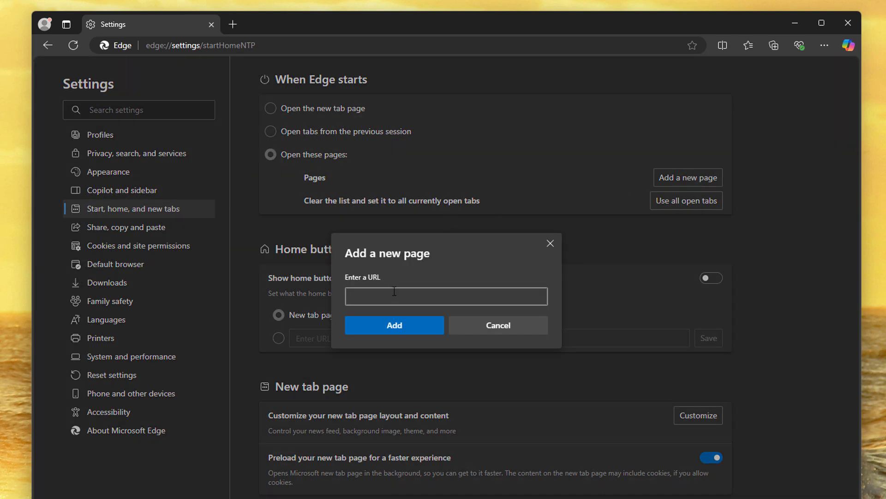
pyautogui.write('https:')
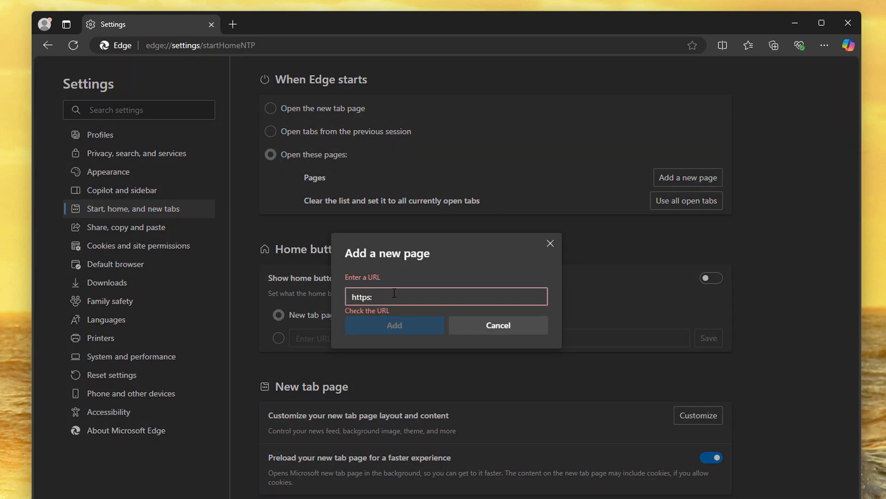
pyautogui.write('//google.com')
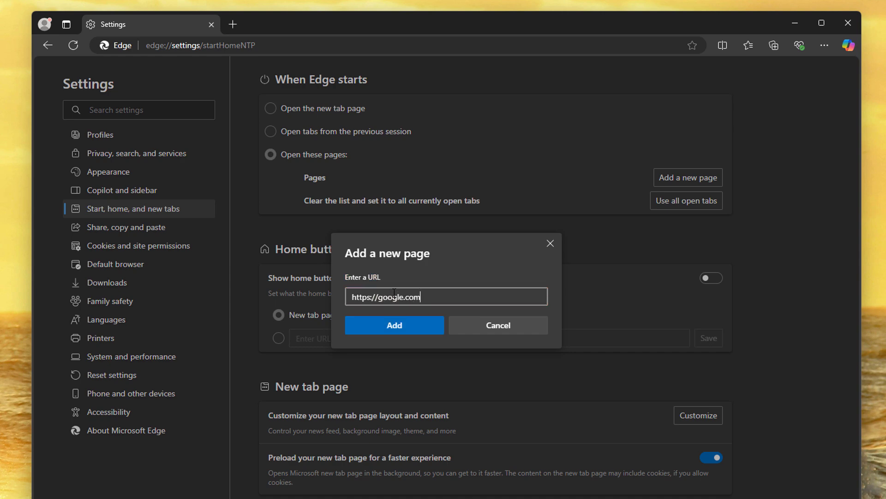
pyautogui.click(411, 327)
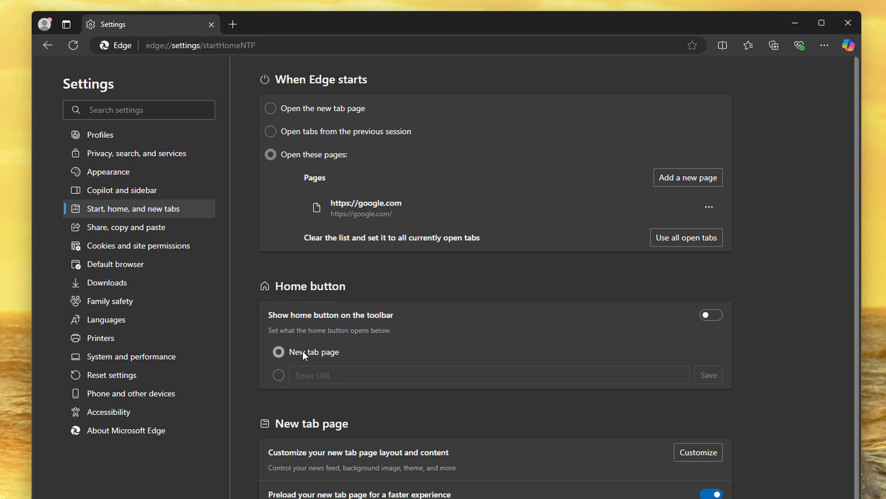
pyautogui.click(279, 375)
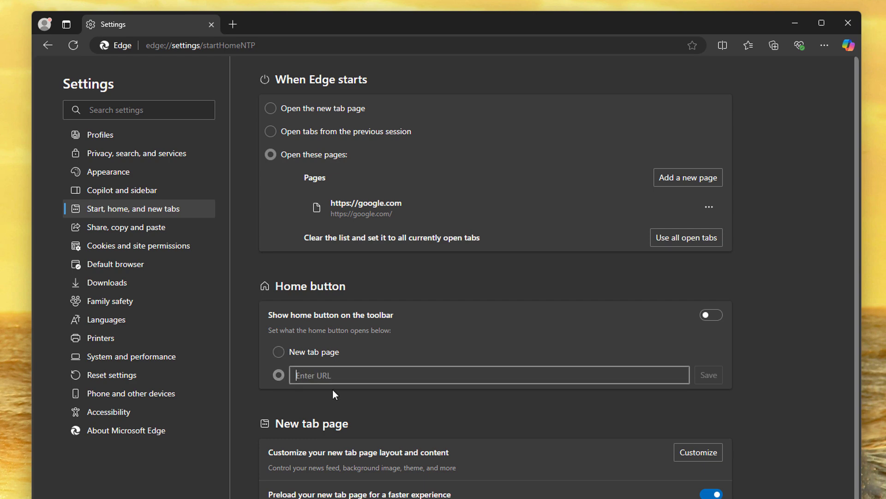
pyautogui.write('https://google.com')
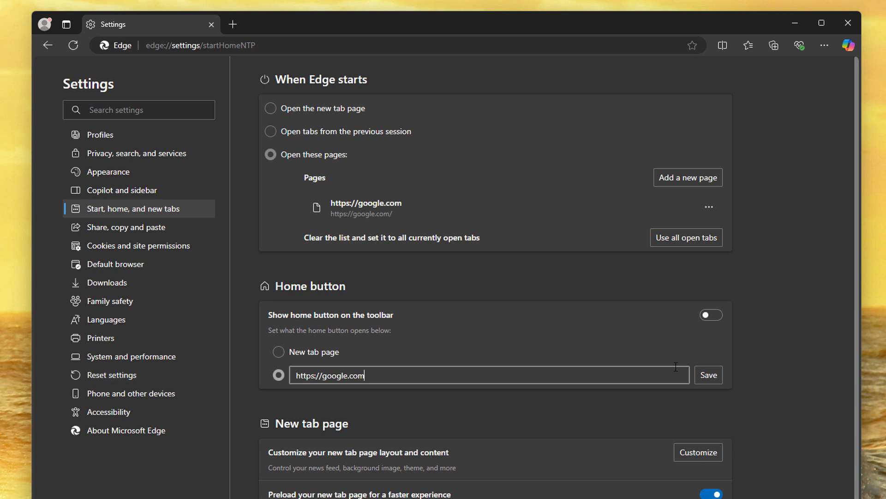
pyautogui.click(703, 376)
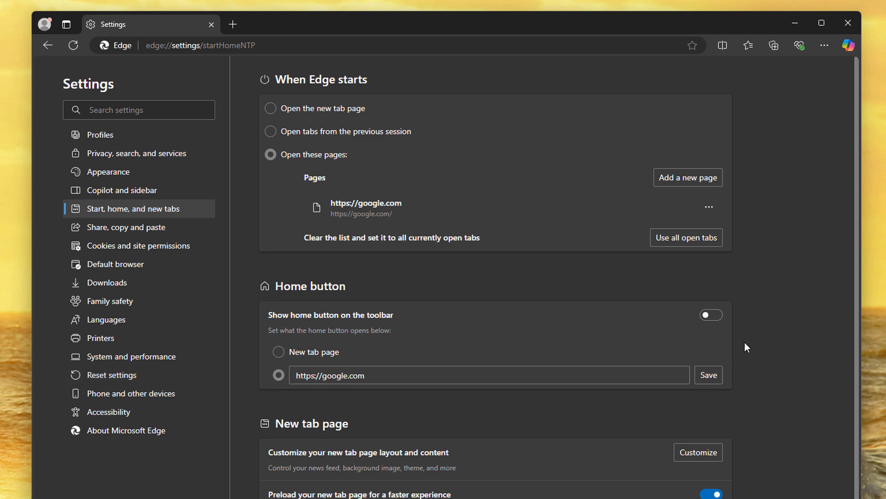
# Close and relaunch Edge to confirm it starts on Google
pyautogui.click(719, 375)
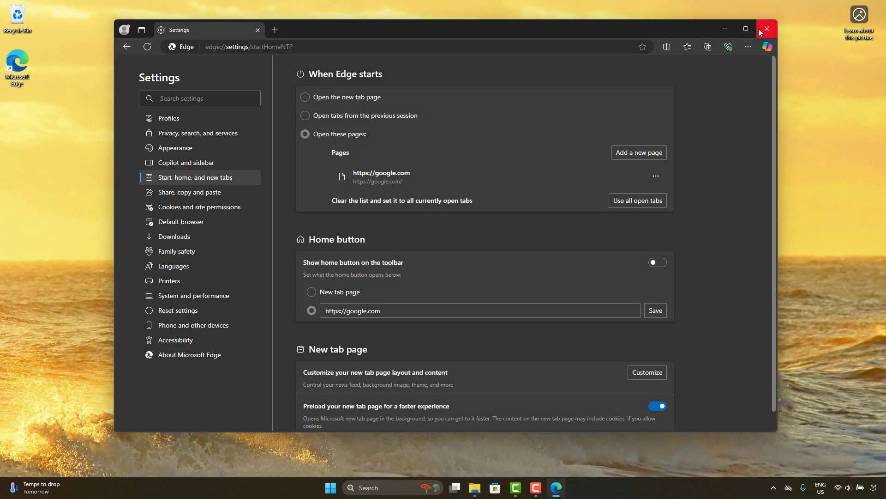
pyautogui.click(842, 23)
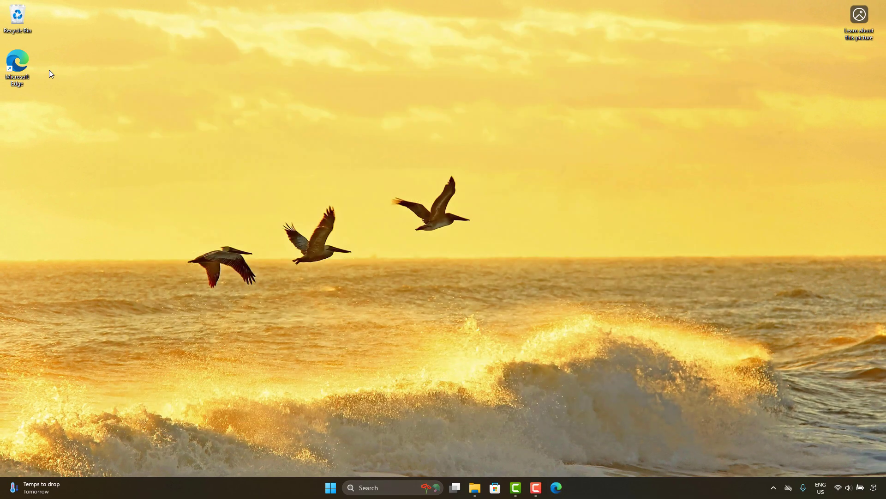
pyautogui.doubleClick(23, 66)
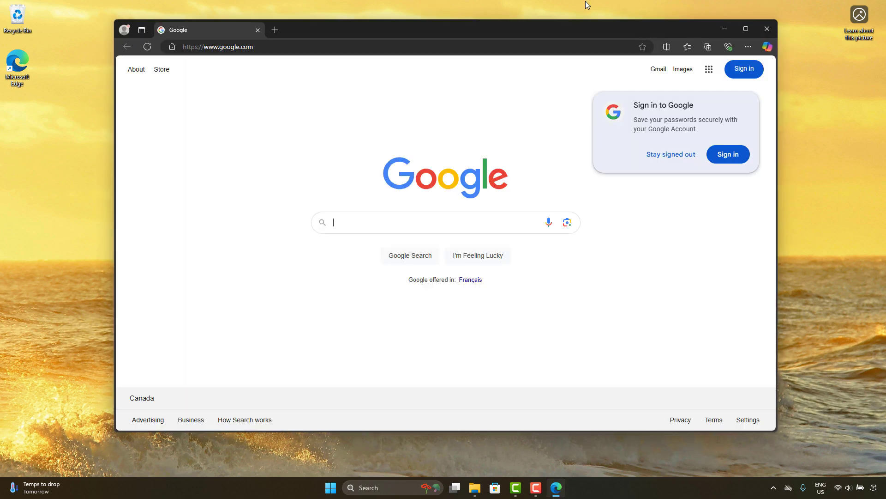
# Search for 'test' from a new tab's address bar, which returns Bing results
pyautogui.click(274, 30)
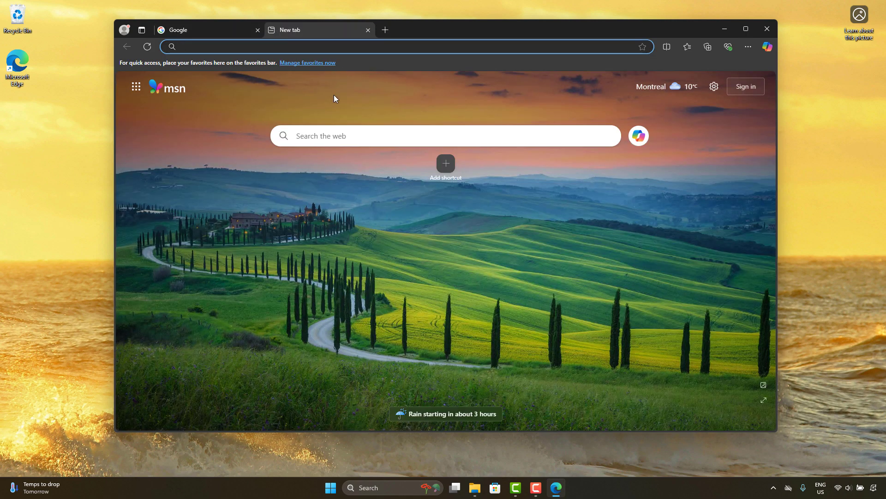
pyautogui.write('test')
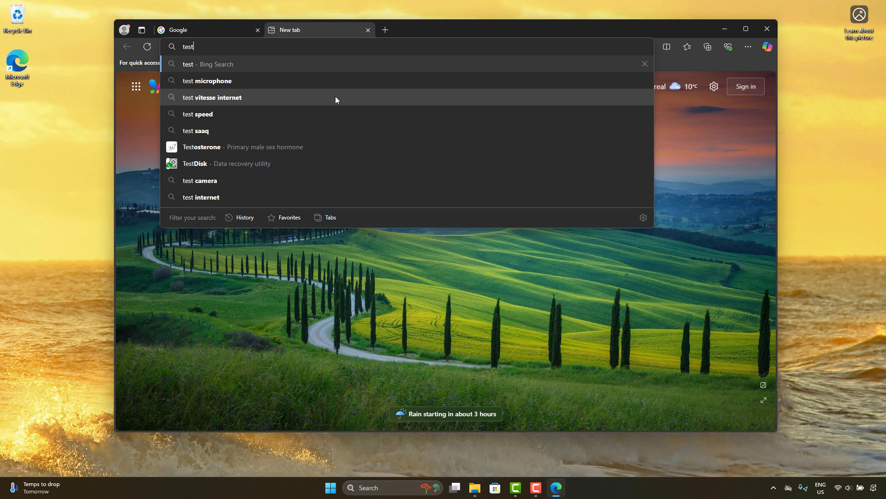
pyautogui.click(264, 68)
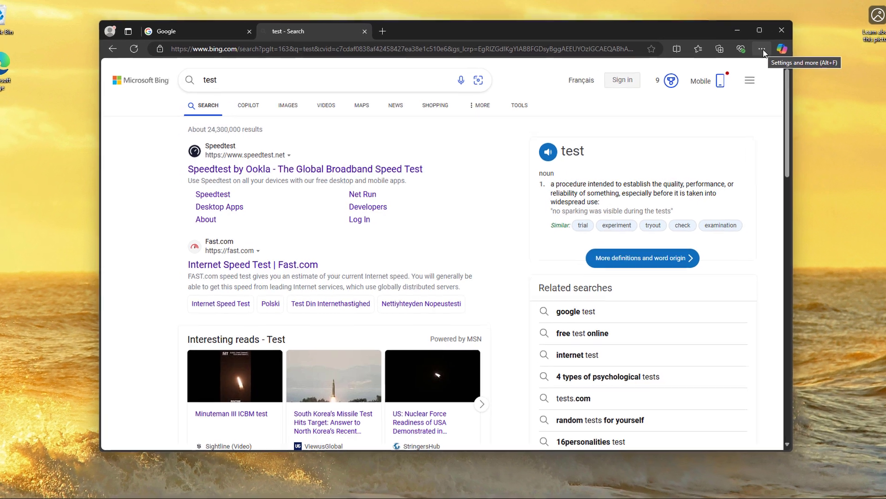
# Pick Google from the search engine dropdown under Privacy, search, and services > Address bar and search
pyautogui.click(748, 46)
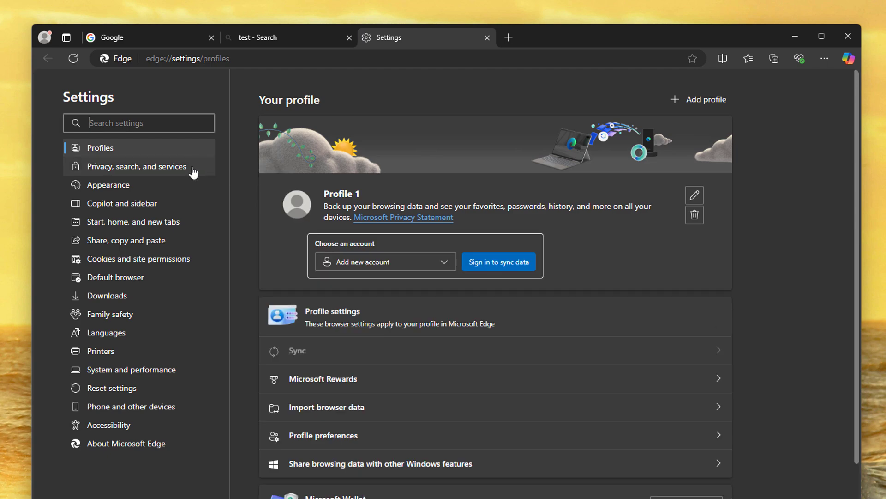
pyautogui.click(193, 171)
pyautogui.scroll(-15, 268, 143)
pyautogui.scroll(-8, 257, 150)
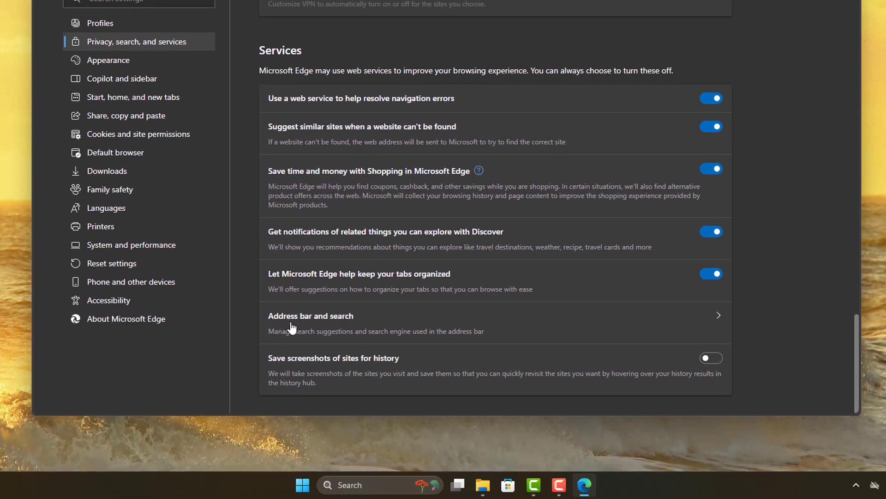
pyautogui.click(359, 331)
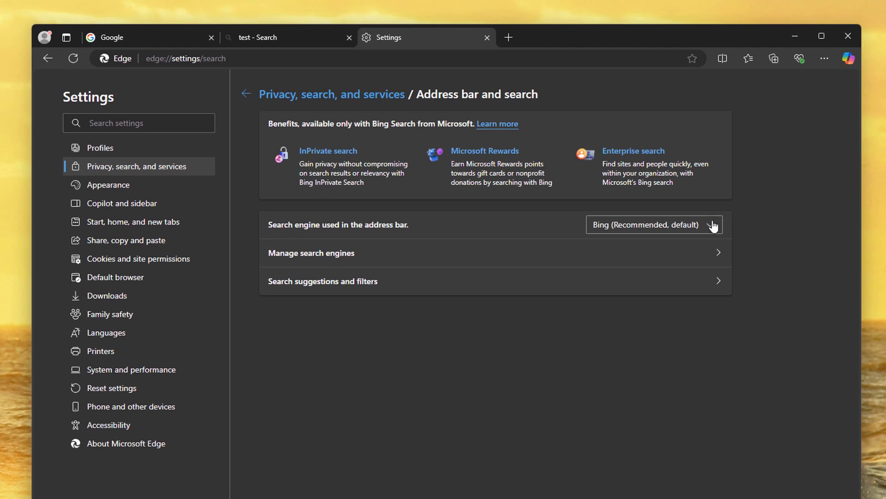
pyautogui.click(659, 225)
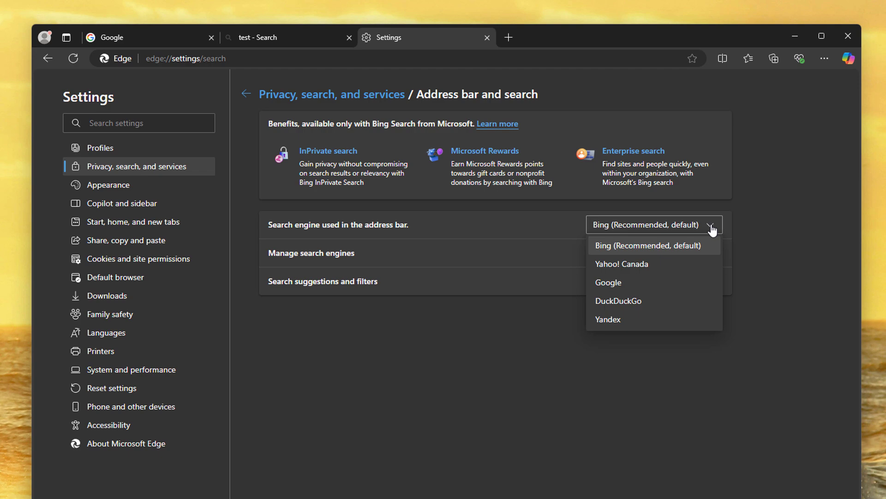
pyautogui.click(629, 282)
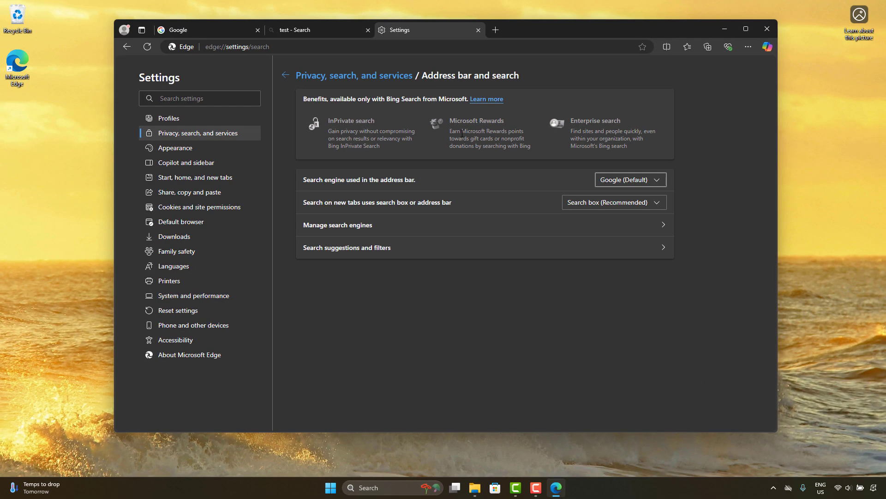
# Search for 'search' from the address bar to confirm Google results, then close that tab
pyautogui.click(478, 32)
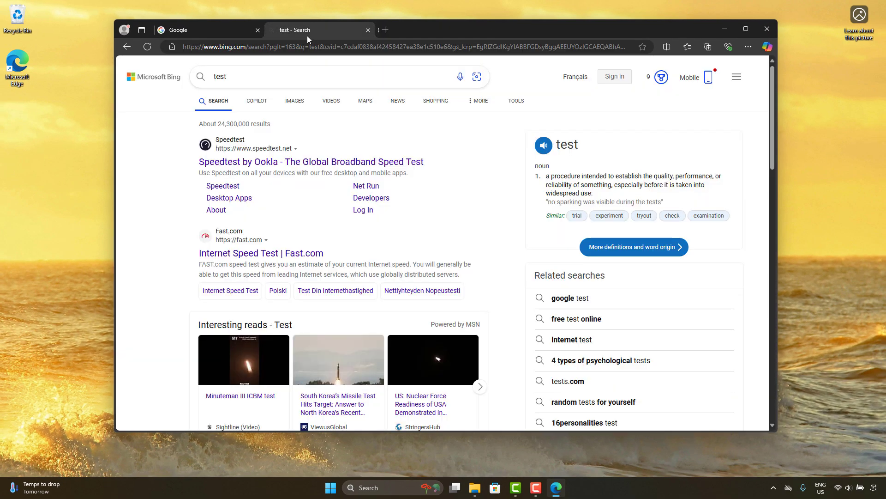
pyautogui.click(341, 47)
pyautogui.write('search')
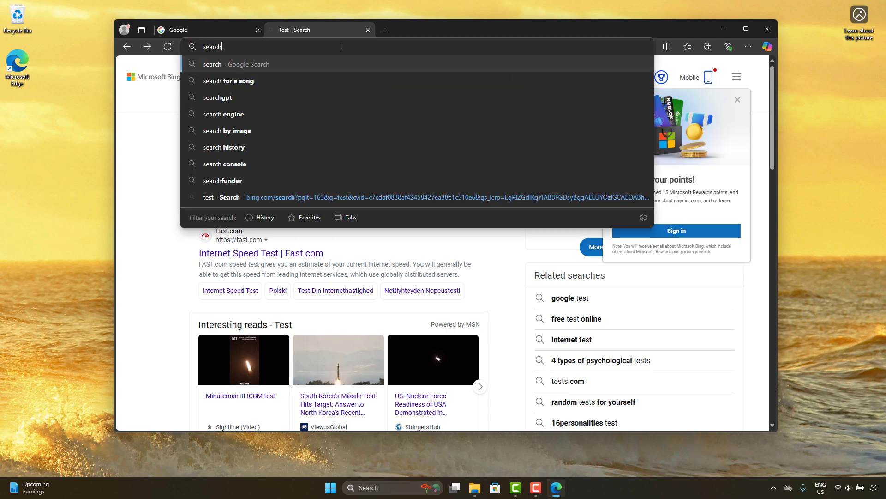
pyautogui.click(284, 70)
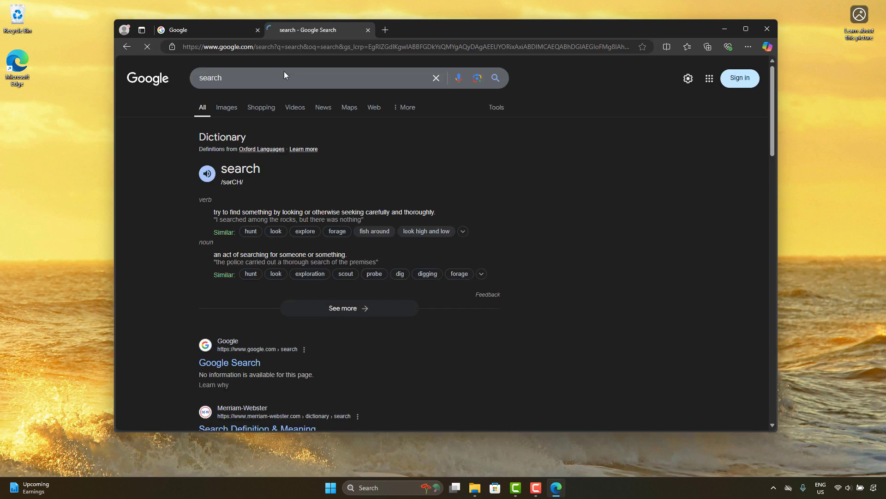
pyautogui.click(369, 31)
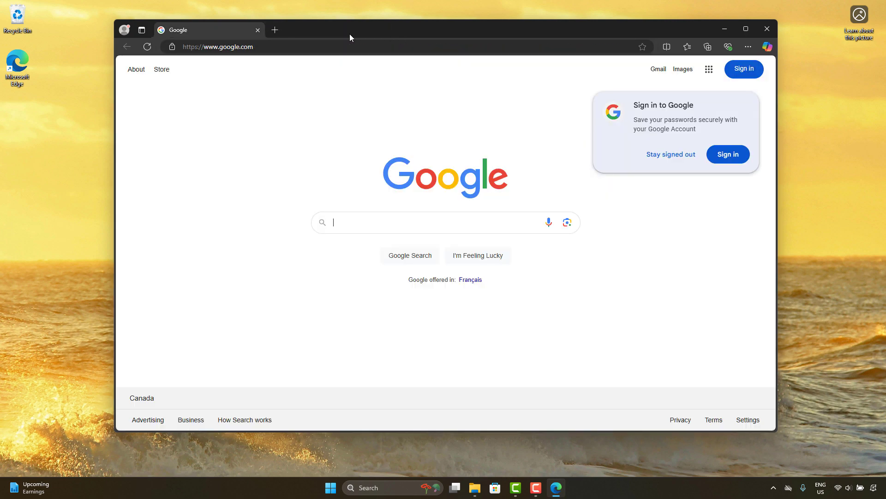
# Search 'puppies' from a new tab page's MSN search box
pyautogui.click(276, 30)
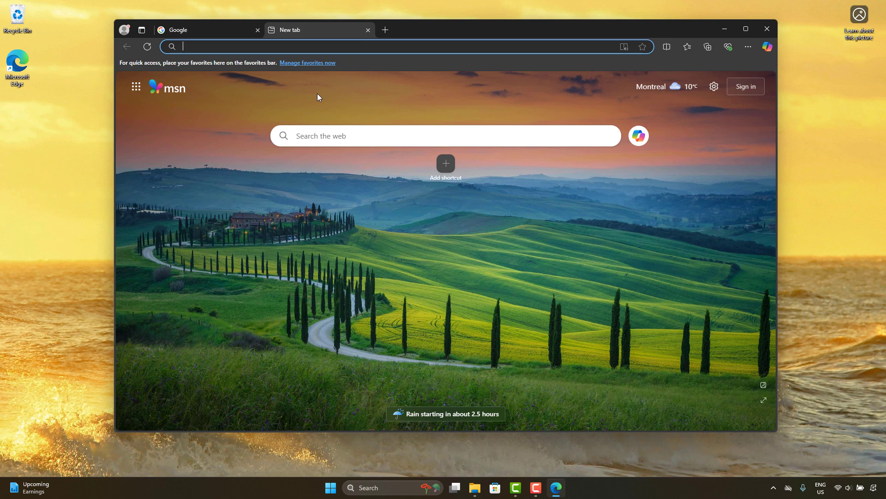
pyautogui.click(318, 94)
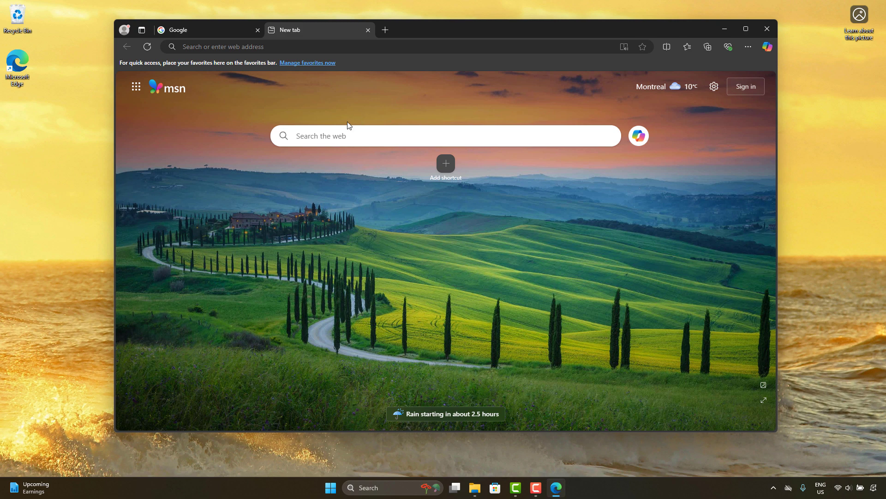
pyautogui.click(359, 134)
pyautogui.write('puppies')
pyautogui.press('Return')
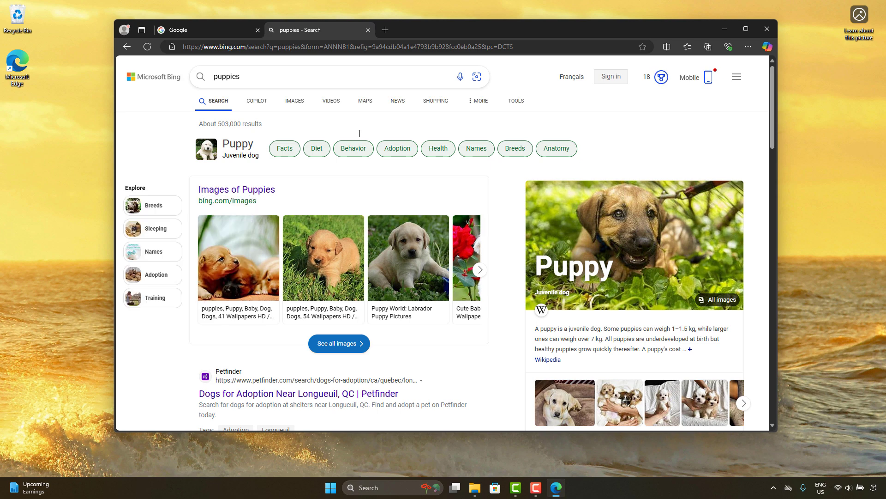
# Close the puppies results tab and go to the Edge Add-ons store from Extensions
pyautogui.click(367, 30)
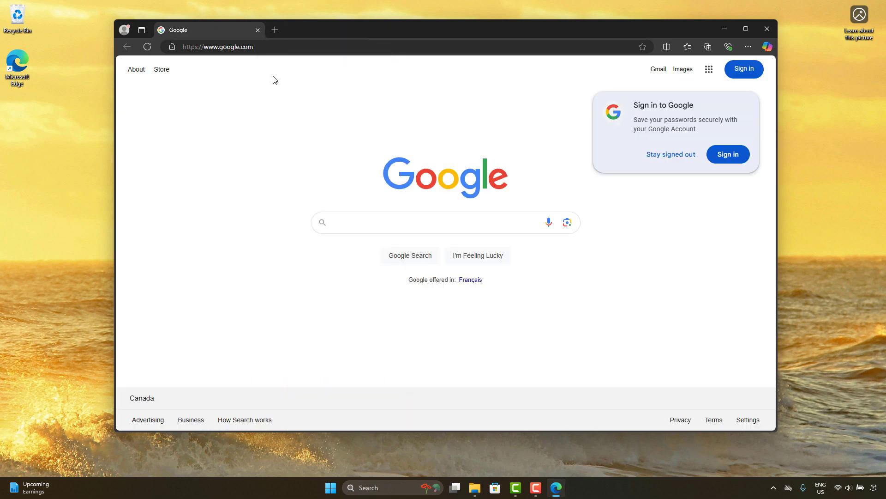
pyautogui.click(748, 47)
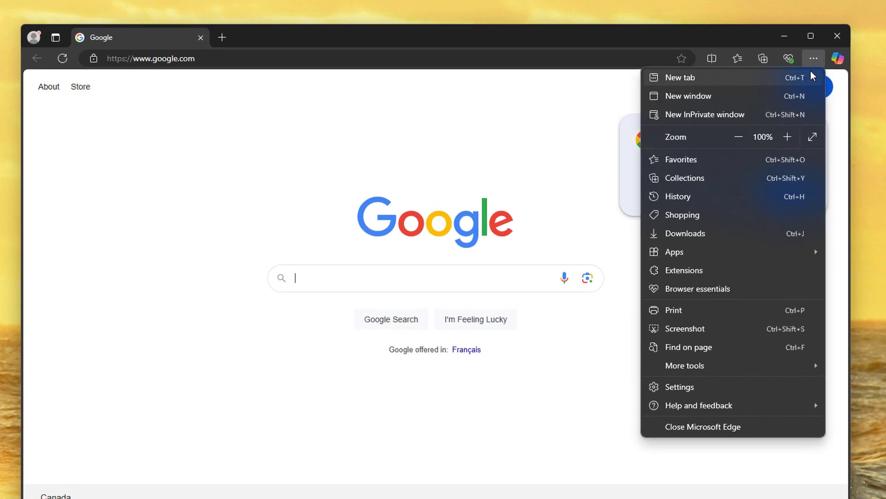
pyautogui.click(747, 271)
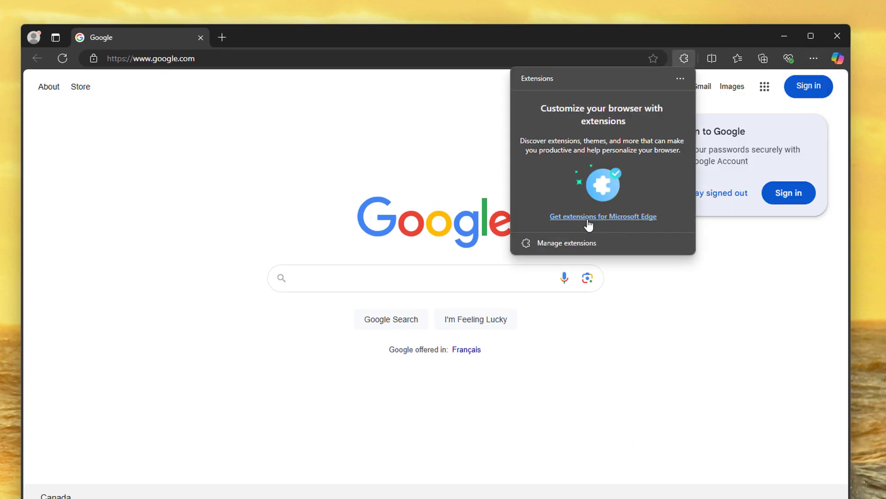
pyautogui.click(601, 220)
# Search the add-ons store for 'new tab' and scroll down to Custom New Tab
pyautogui.click(178, 136)
pyautogui.write('new tab')
pyautogui.press('Return')
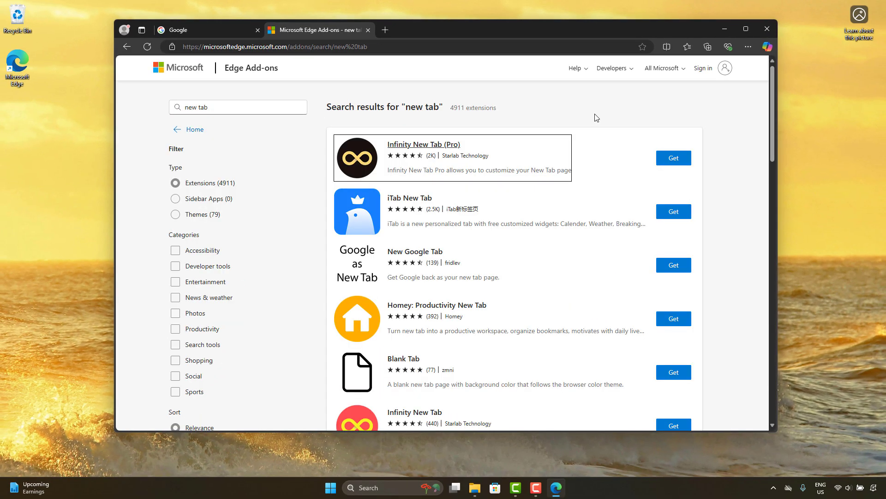
pyautogui.scroll(-1, 597, 118)
pyautogui.scroll(-2, 597, 118)
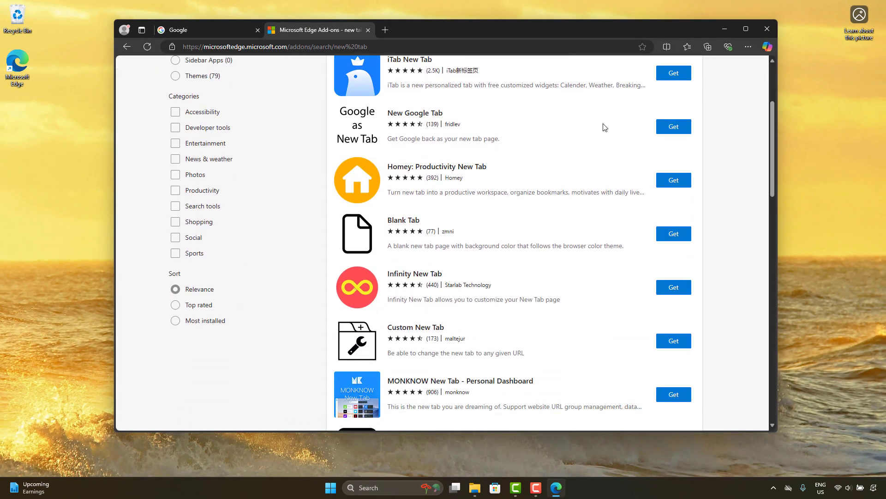
pyautogui.scroll(3, 605, 127)
pyautogui.scroll(-1, 604, 127)
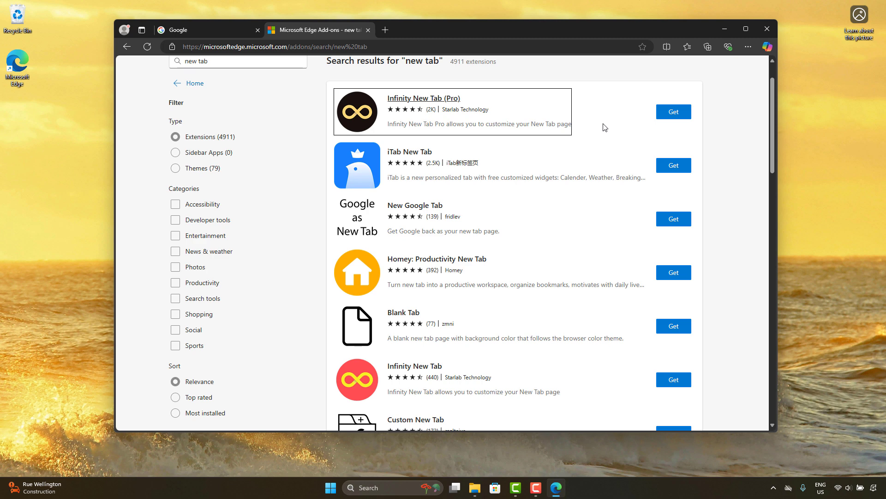
pyautogui.scroll(-4, 605, 127)
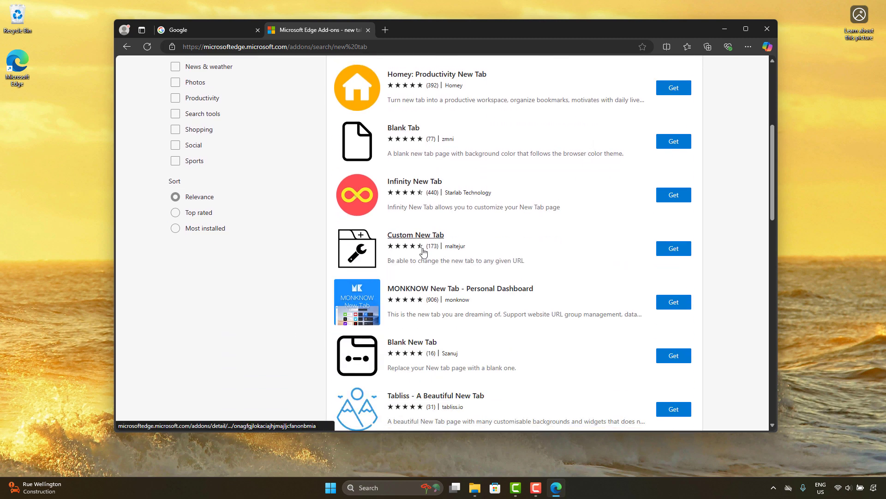
# Add the Custom New Tab extension, then choose Turn on in Edge's warning popup
pyautogui.click(676, 252)
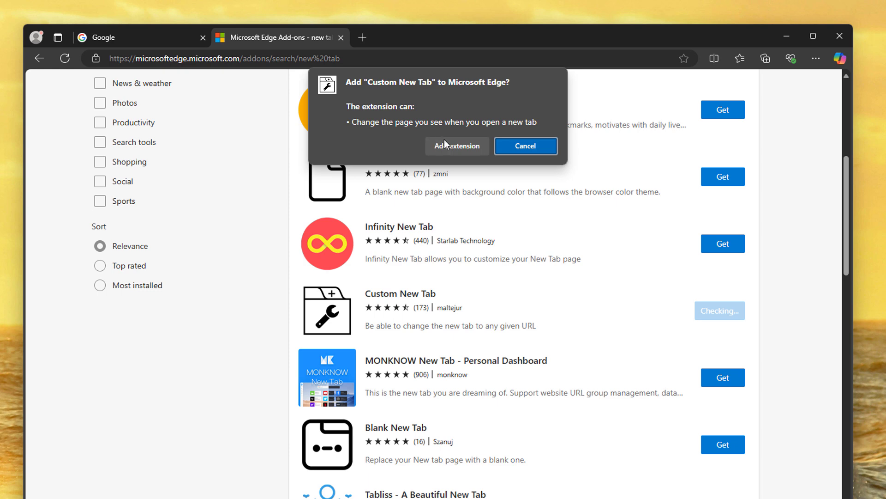
pyautogui.click(458, 148)
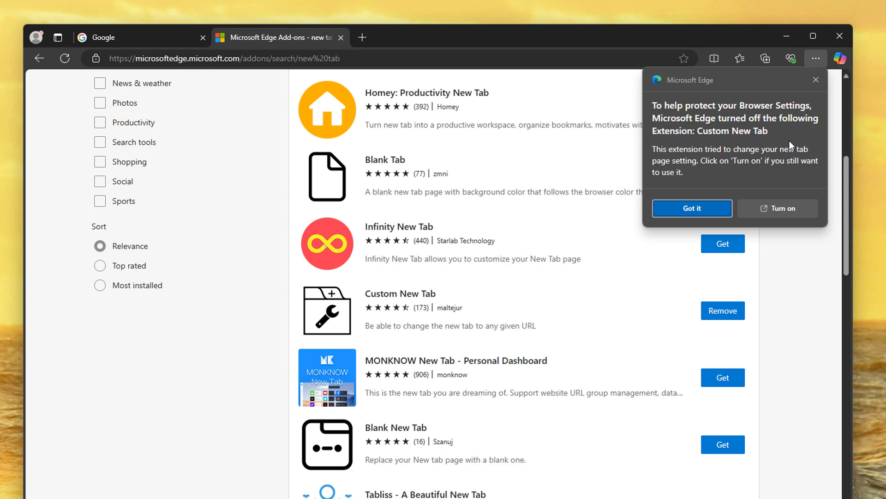
pyautogui.click(786, 211)
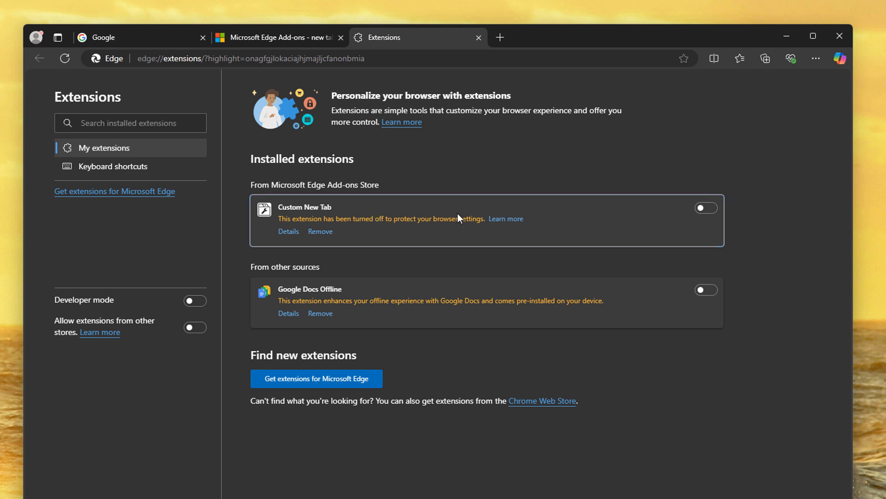
# Switch on Custom New Tab and open its Extension options setup page
pyautogui.click(707, 209)
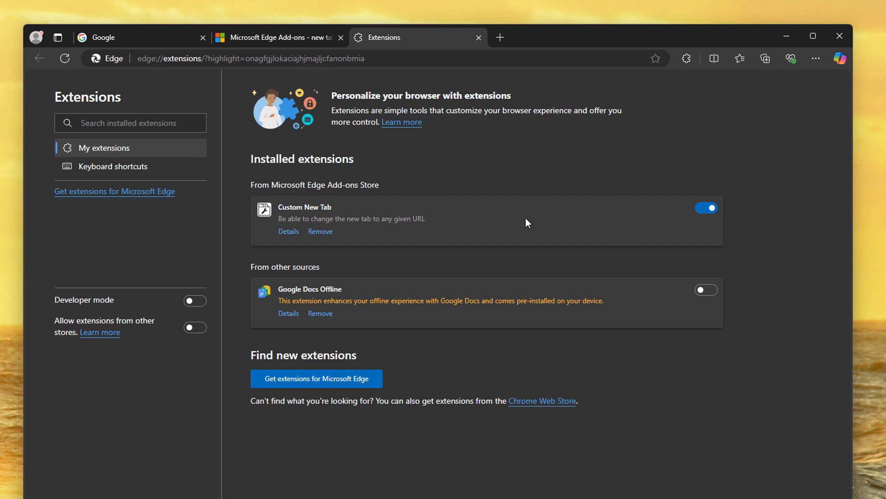
pyautogui.click(687, 57)
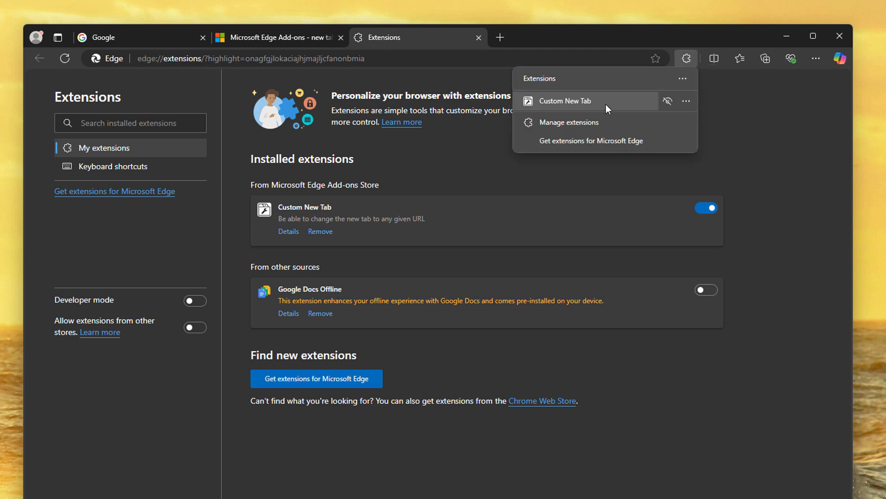
pyautogui.click(686, 100)
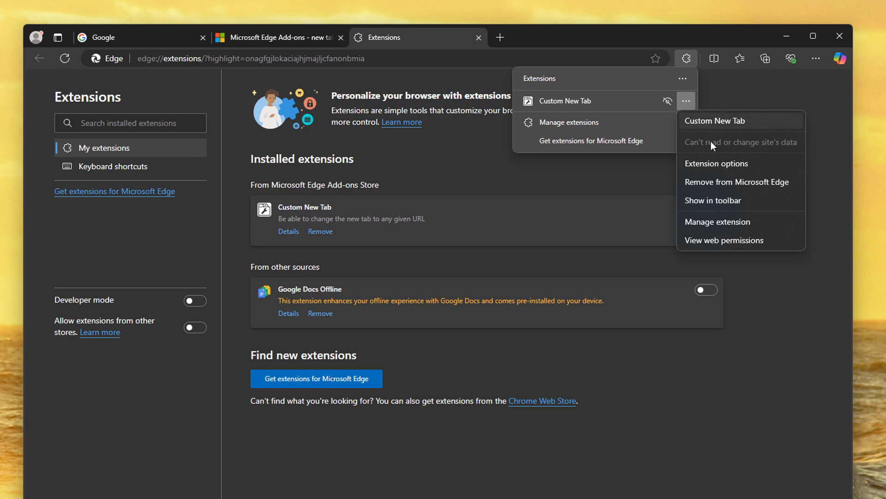
pyautogui.click(727, 163)
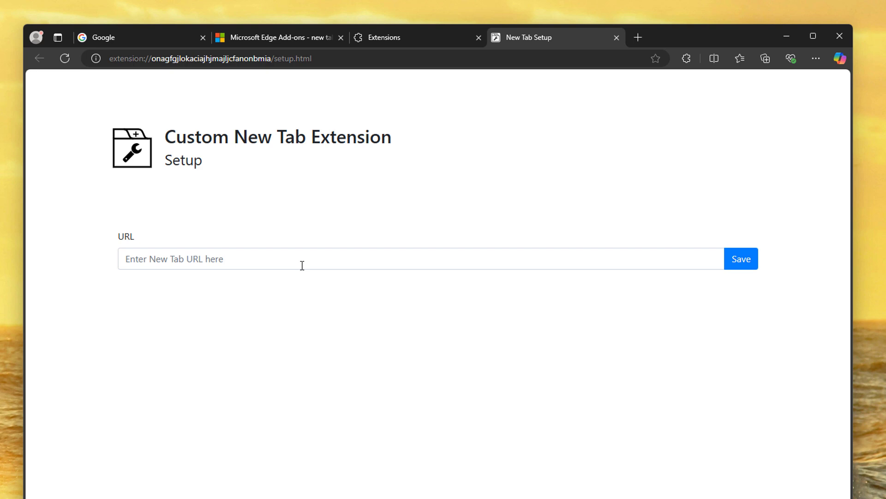
pyautogui.click(303, 265)
pyautogui.write('https://google.com')
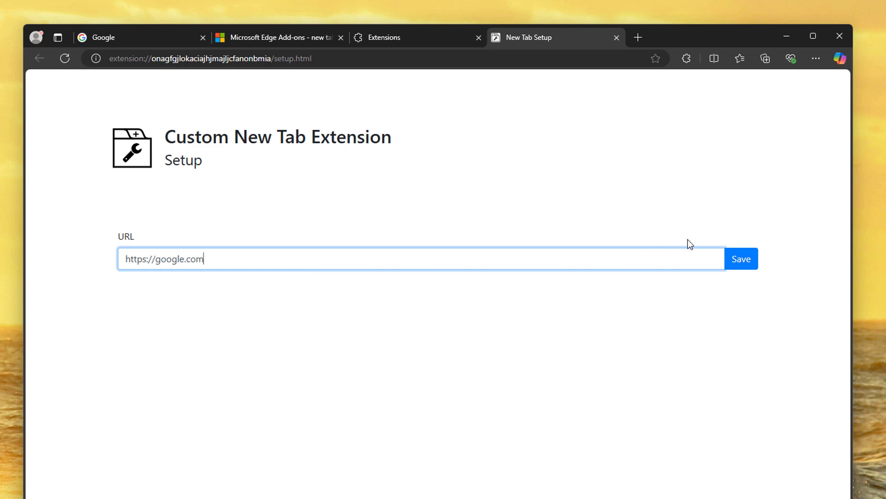
pyautogui.click(751, 261)
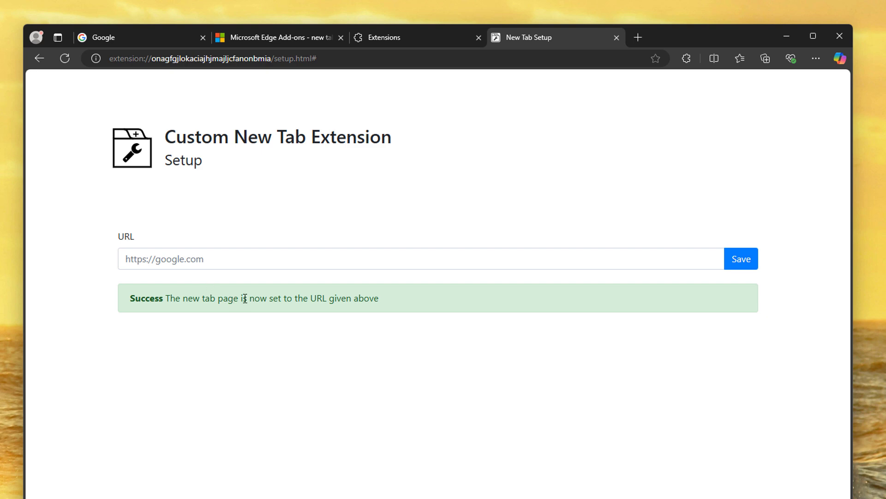
pyautogui.click(634, 38)
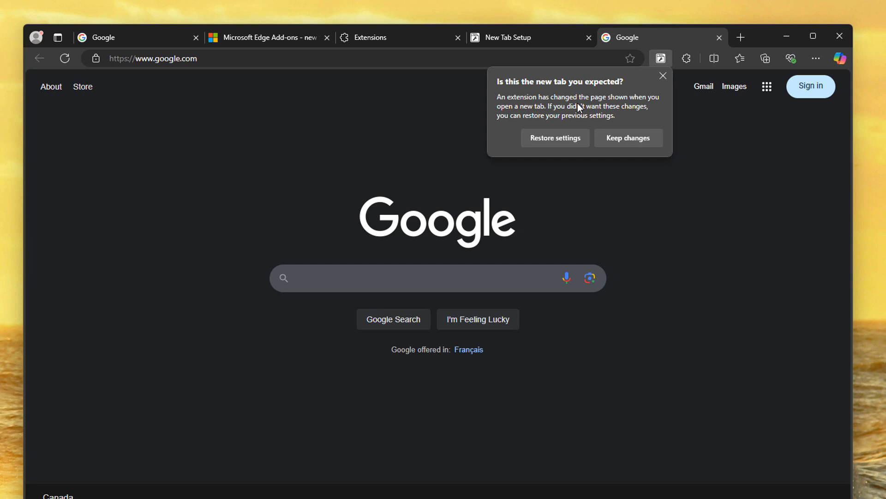
# Keep the extension's new tab change, relaunch Edge, and search 'best browser' from the address bar
pyautogui.click(628, 136)
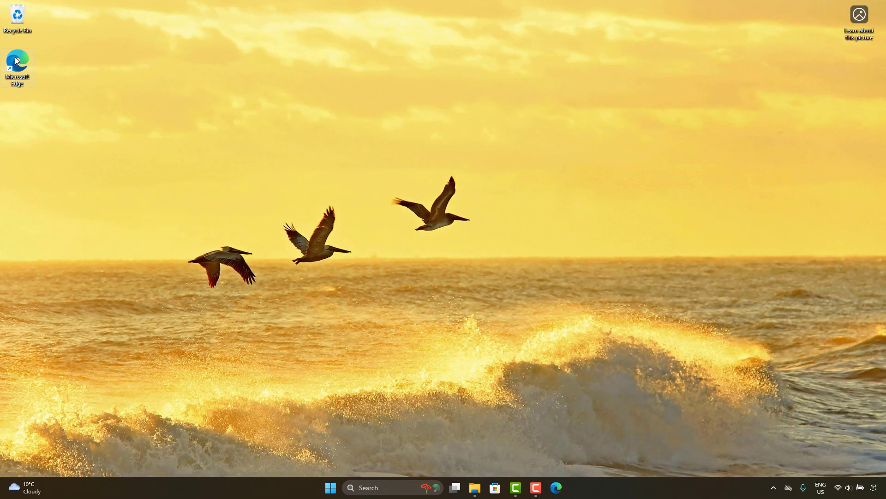
pyautogui.doubleClick(17, 60)
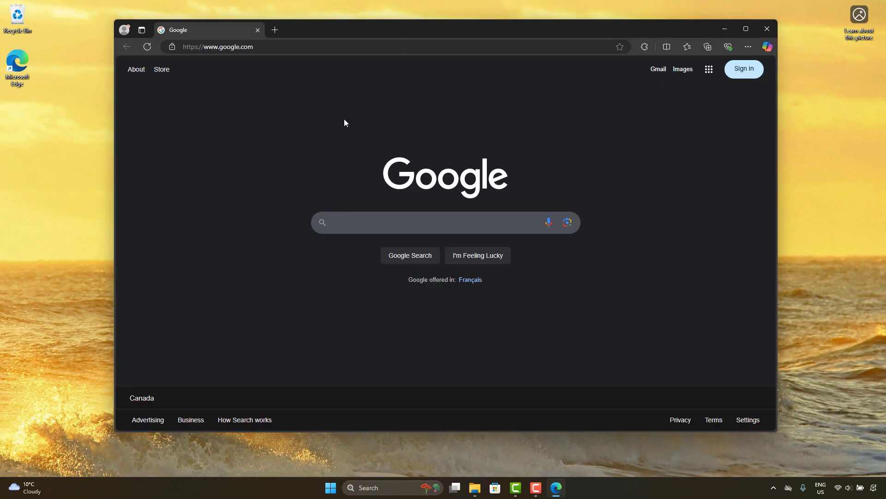
pyautogui.click(285, 42)
pyautogui.write('best browser')
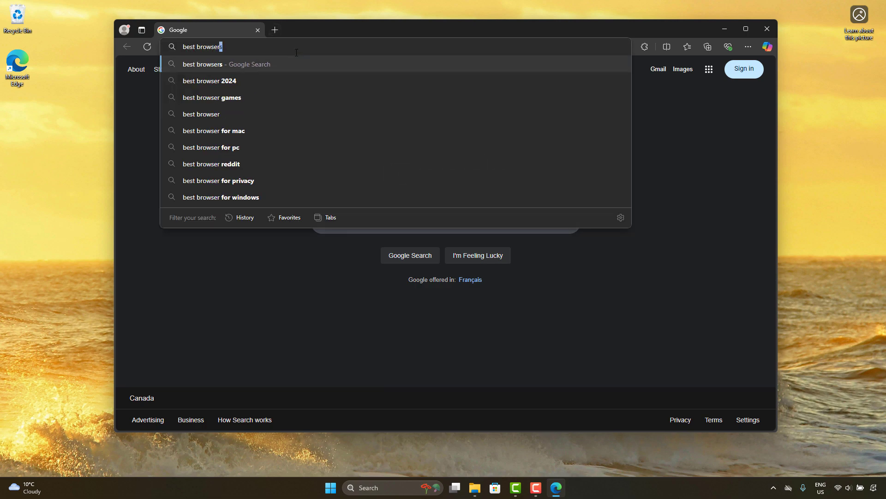
pyautogui.press('Return')
# Check the Google search results, then confirm a new tab opens on Google
pyautogui.scroll(-5, 264, 203)
pyautogui.scroll(5, 256, 199)
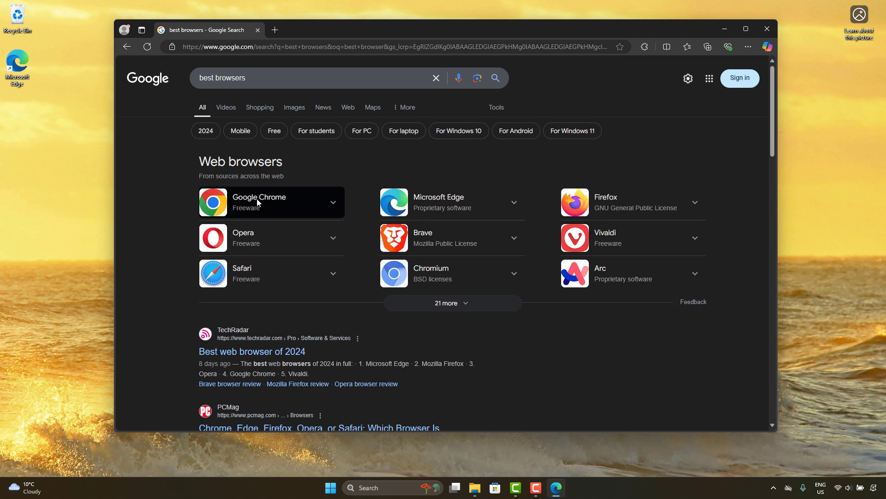
pyautogui.click(276, 30)
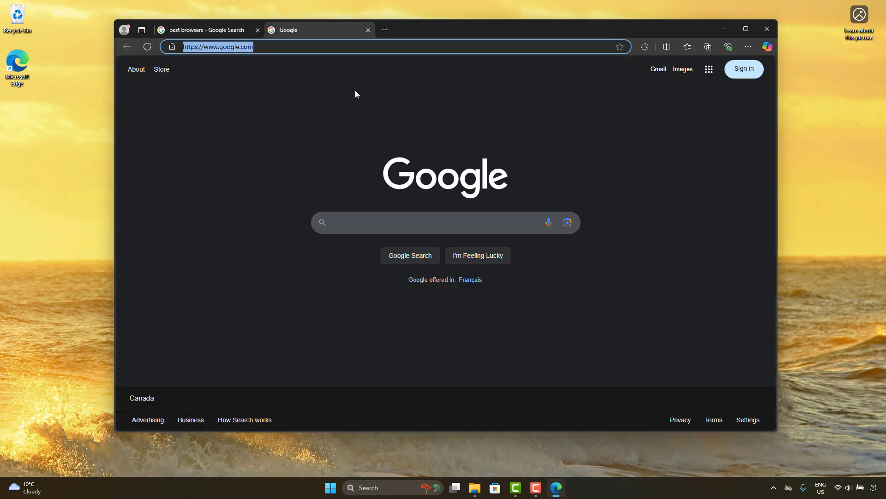